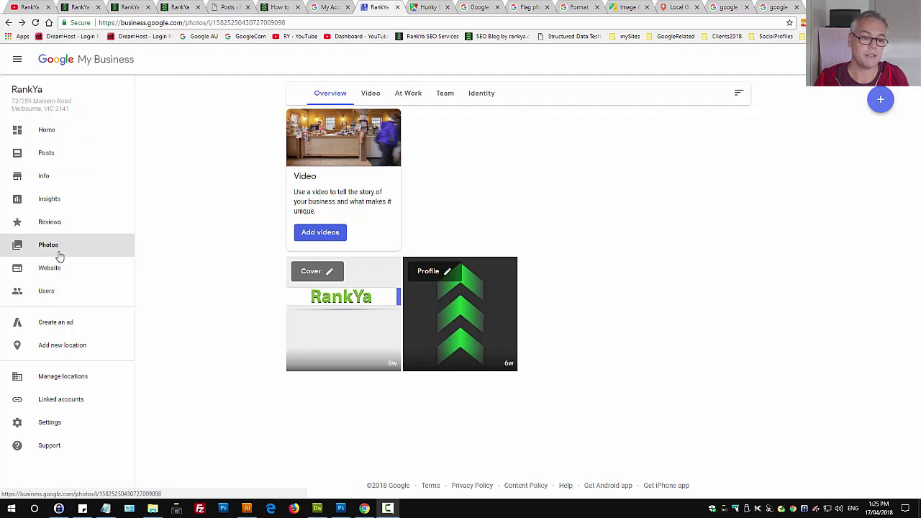
Search Google Maps for "google" and open the Legacy logo photo from the Google corporate office listing.
{"action": "mouse_move", "coordinate": [469, 351]}
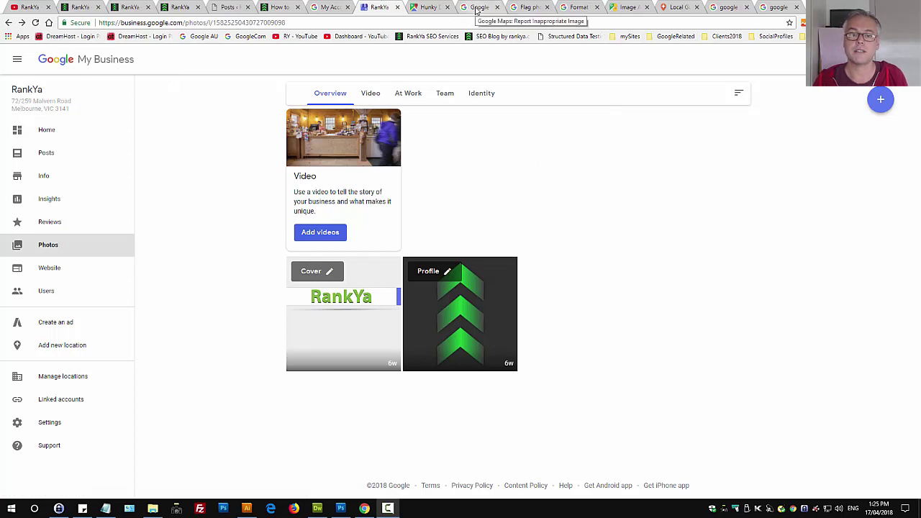
{"action": "left_click", "coordinate": [438, 8]}
{"action": "left_click", "coordinate": [77, 58]}
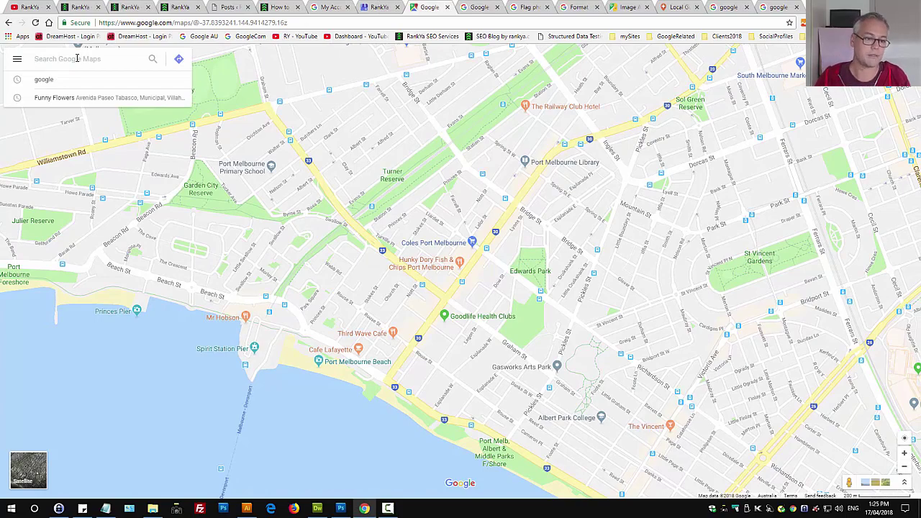
{"action": "left_click", "coordinate": [45, 82]}
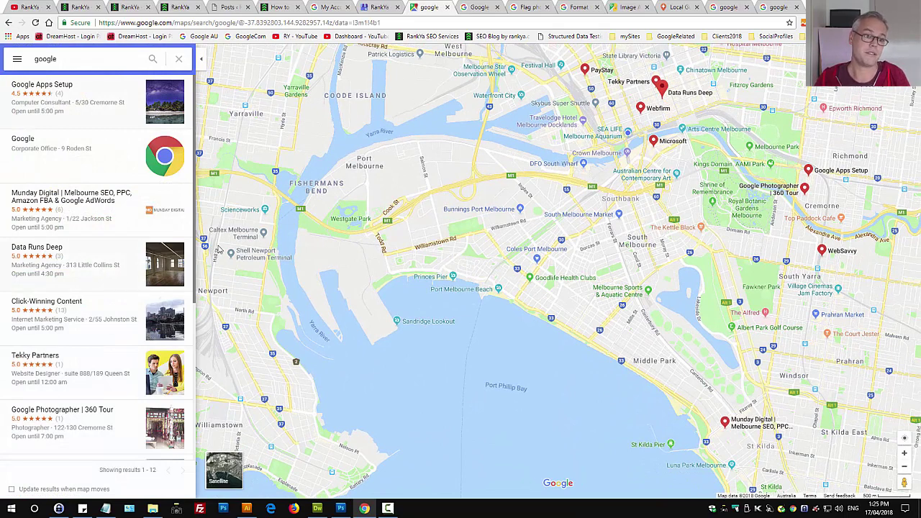
{"action": "left_click", "coordinate": [81, 164]}
{"action": "left_click", "coordinate": [146, 363]}
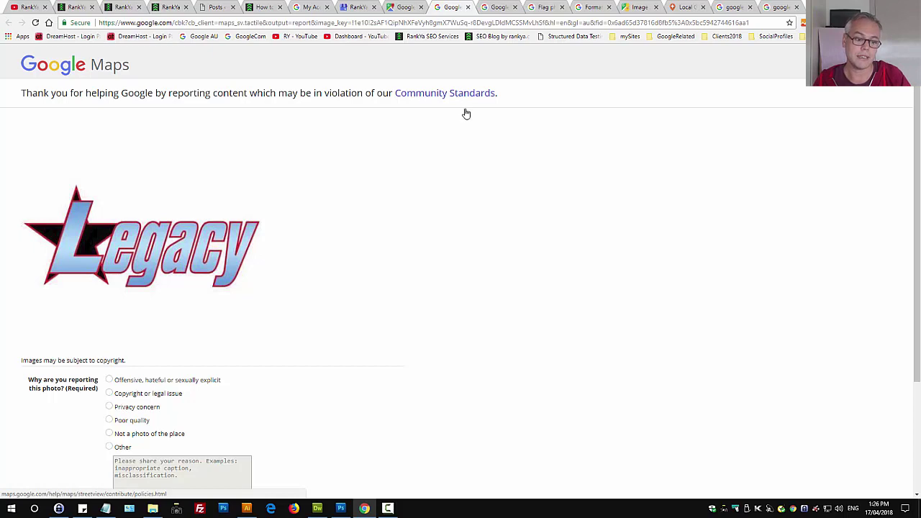
On the report form for the Legacy logo photo, choose "Not a photo of the place" as the reason.
{"action": "scroll", "coordinate": [361, 313], "scroll_direction": "down", "scroll_amount": 2}
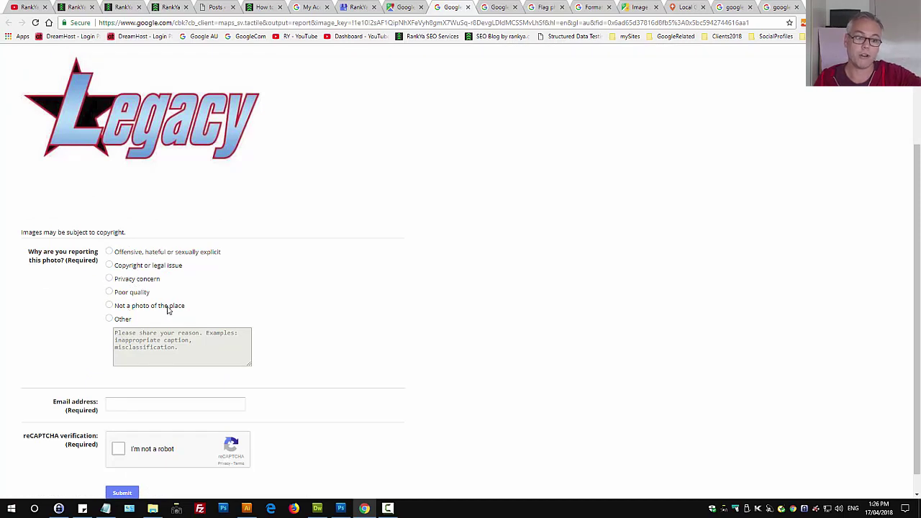
{"action": "left_click", "coordinate": [110, 307]}
{"action": "scroll", "coordinate": [209, 354], "scroll_direction": "down", "scroll_amount": 1}
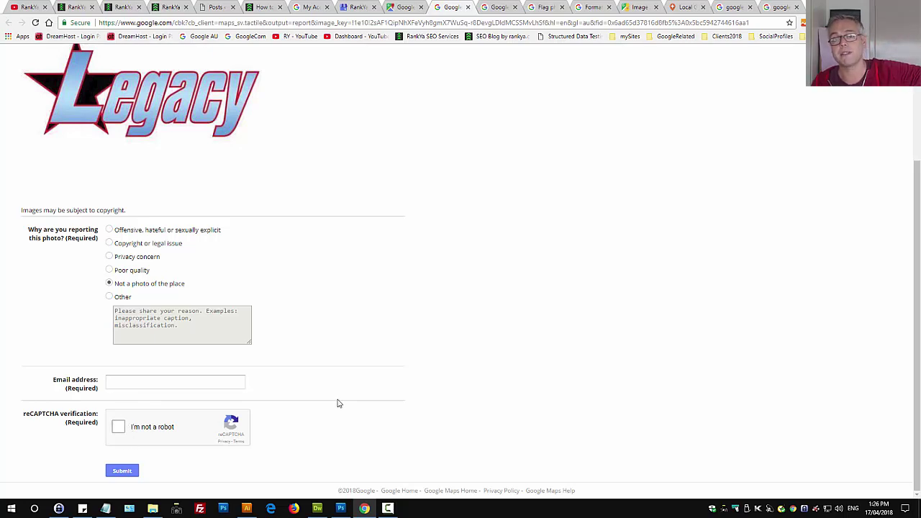
{"action": "scroll", "coordinate": [378, 403], "scroll_direction": "up", "scroll_amount": 2}
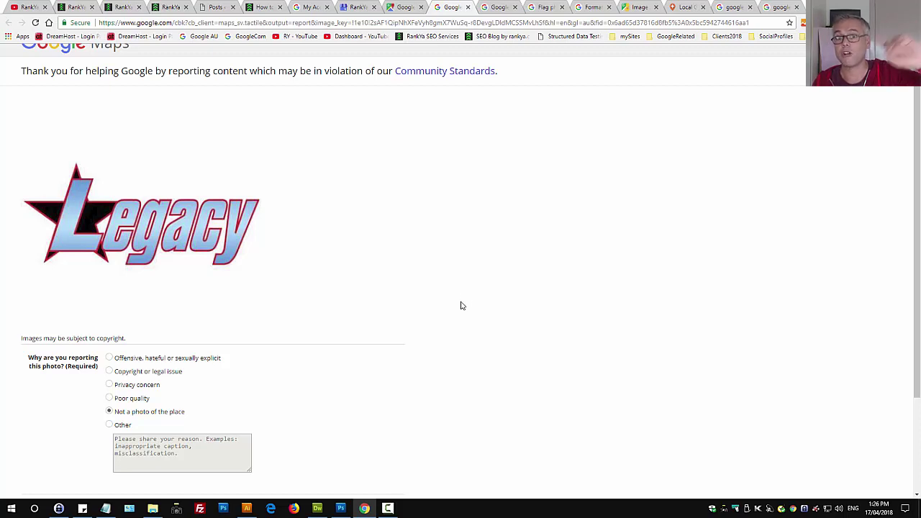
Read the "Flag photos for removal" help article, focusing on the desktop steps for flagging photos in your account.
{"action": "left_click", "coordinate": [533, 7]}
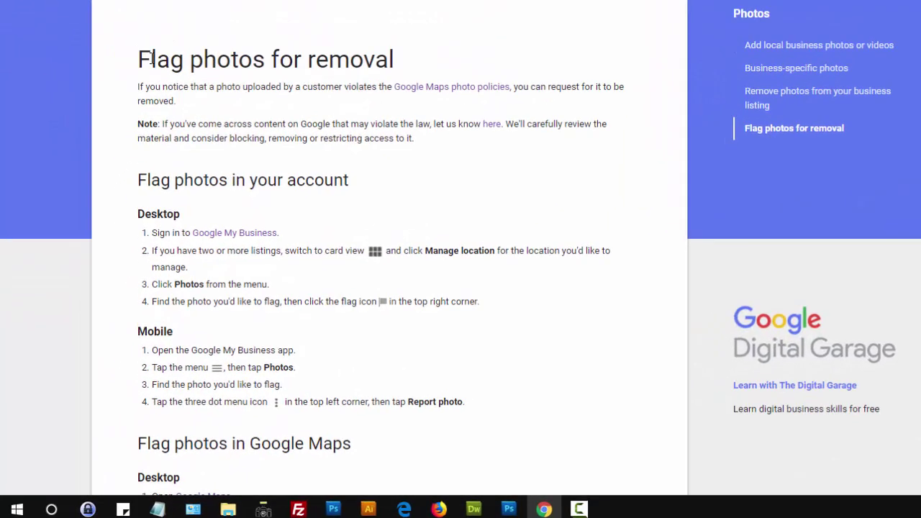
{"action": "left_click_drag", "start_coordinate": [117, 128], "coordinate": [350, 137]}
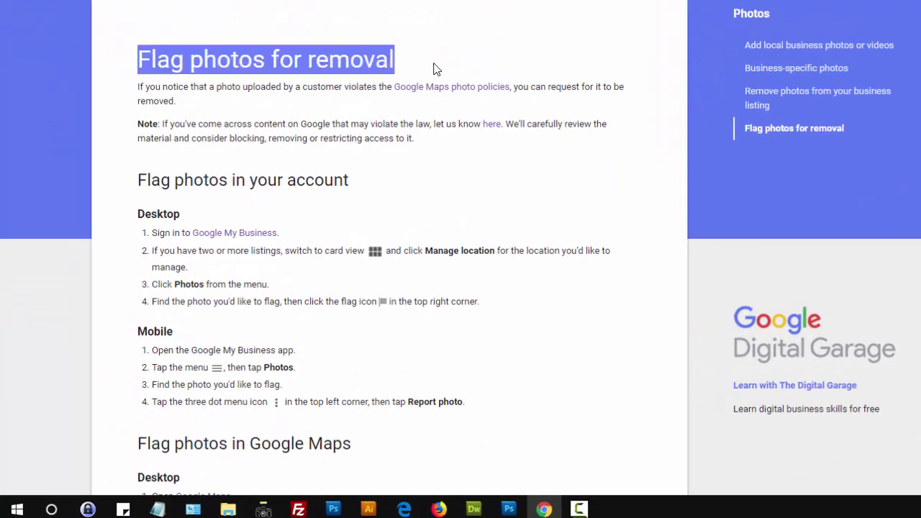
{"action": "left_click", "coordinate": [486, 71]}
{"action": "double_click", "coordinate": [268, 59]}
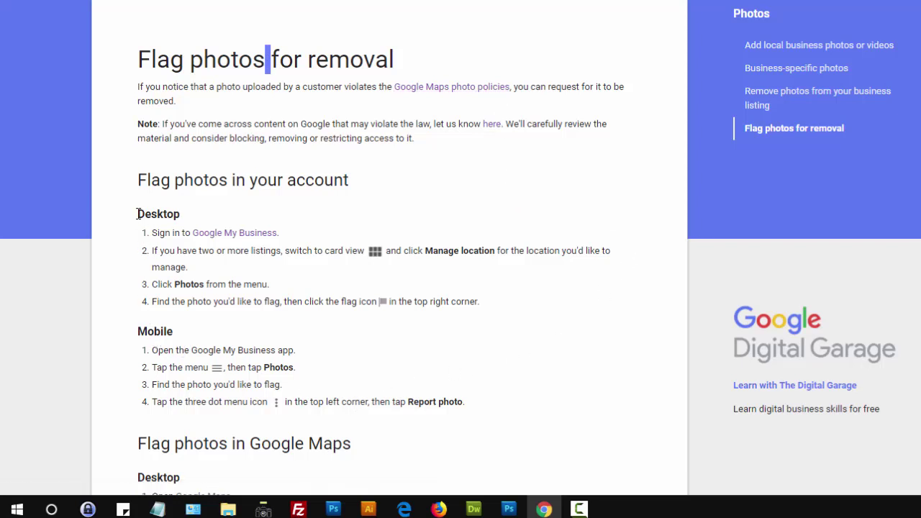
{"action": "left_click_drag", "start_coordinate": [137, 214], "coordinate": [503, 305]}
{"action": "left_click", "coordinate": [576, 331]}
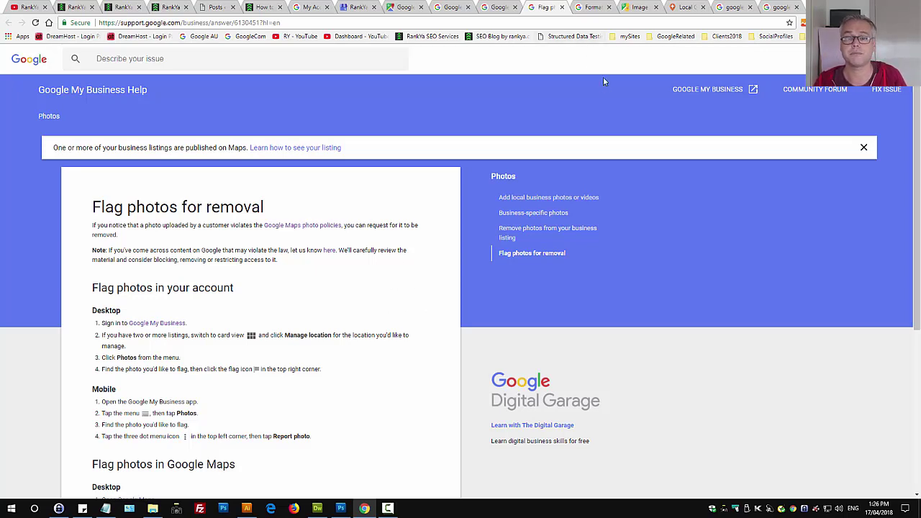
Review the Format Specific Criteria for Maps content and the Street View Image Acceptance & Privacy Policies page.
{"action": "left_click", "coordinate": [591, 6]}
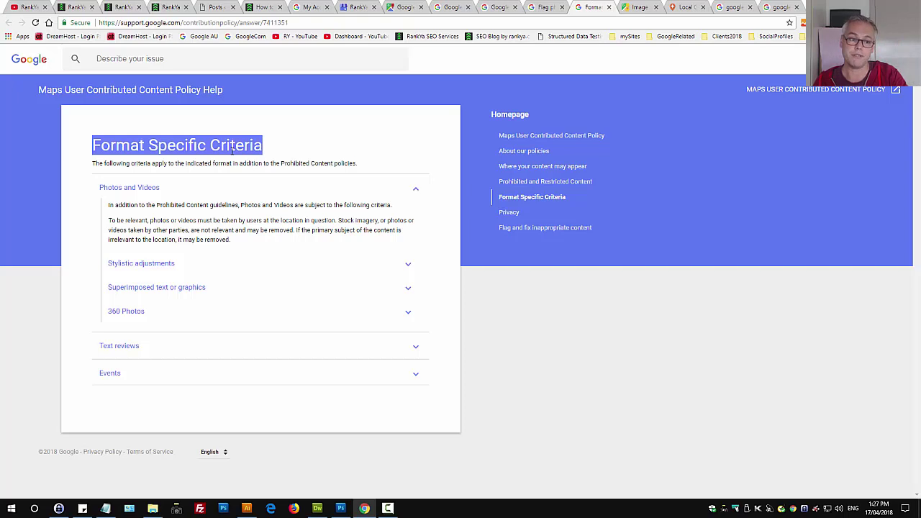
{"action": "left_click", "coordinate": [302, 153]}
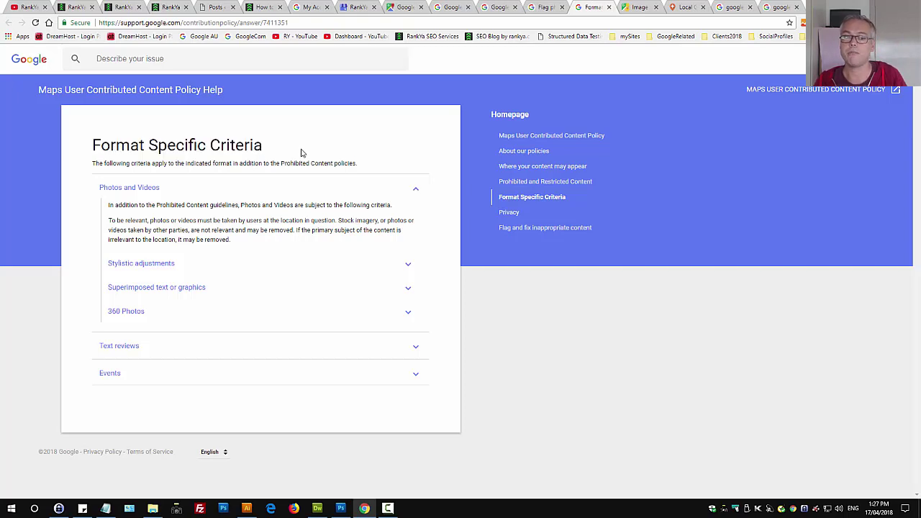
{"action": "left_click", "coordinate": [635, 7]}
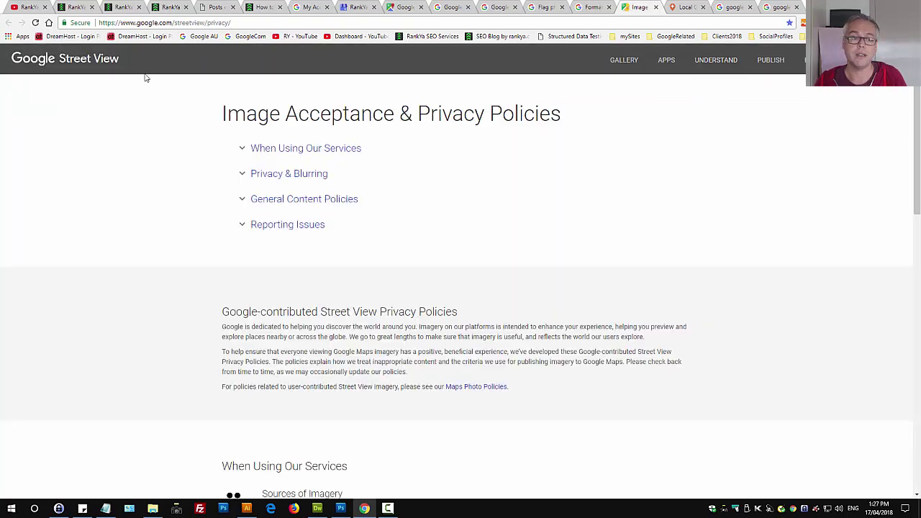
{"action": "left_click_drag", "start_coordinate": [59, 59], "coordinate": [138, 64]}
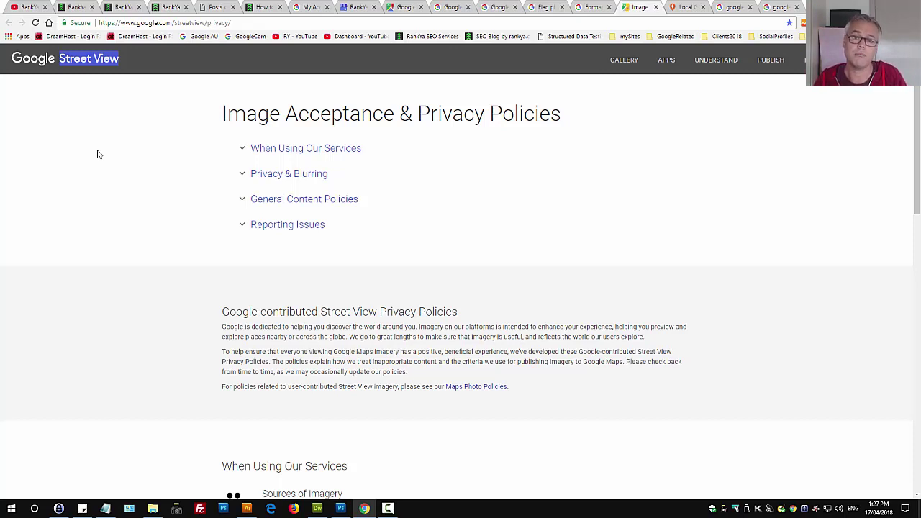
{"action": "left_click", "coordinate": [441, 7]}
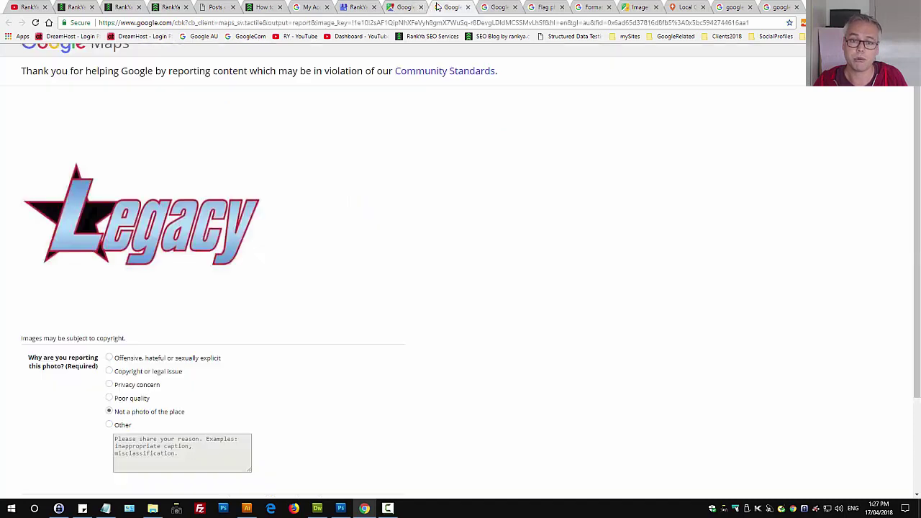
{"action": "left_click", "coordinate": [633, 8]}
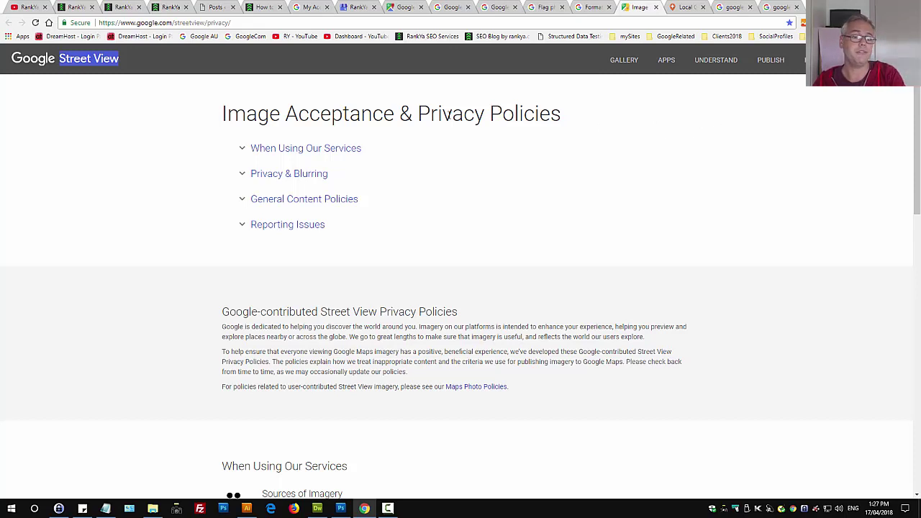
{"action": "left_click", "coordinate": [447, 115]}
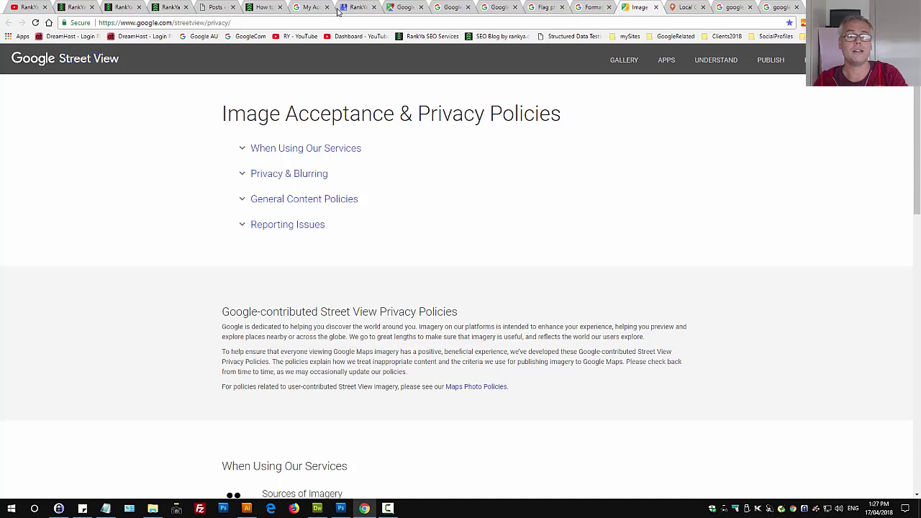
Check the Community Standards notice on the photo report form, and return to the "Flag photos for removal" article.
{"action": "left_click", "coordinate": [458, 8]}
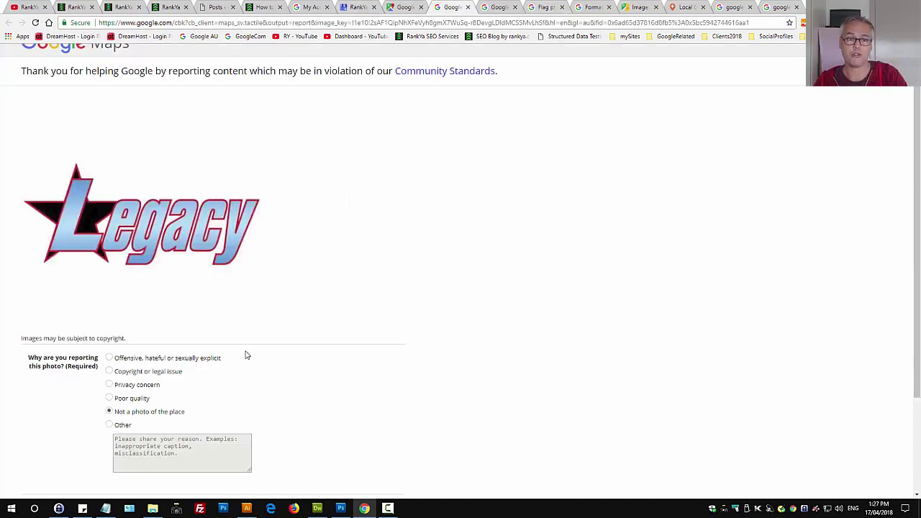
{"action": "triple_click", "coordinate": [136, 70]}
{"action": "scroll", "coordinate": [445, 216], "scroll_direction": "up", "scroll_amount": 1}
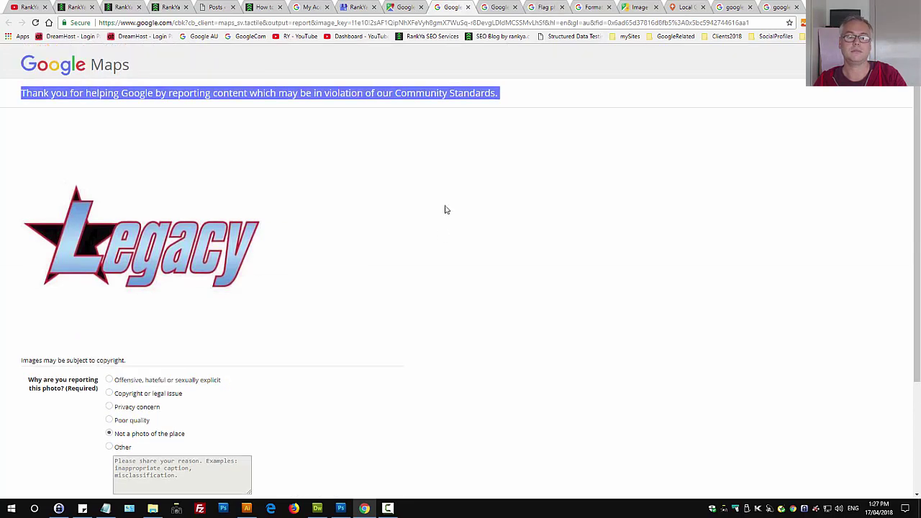
{"action": "left_click", "coordinate": [548, 9]}
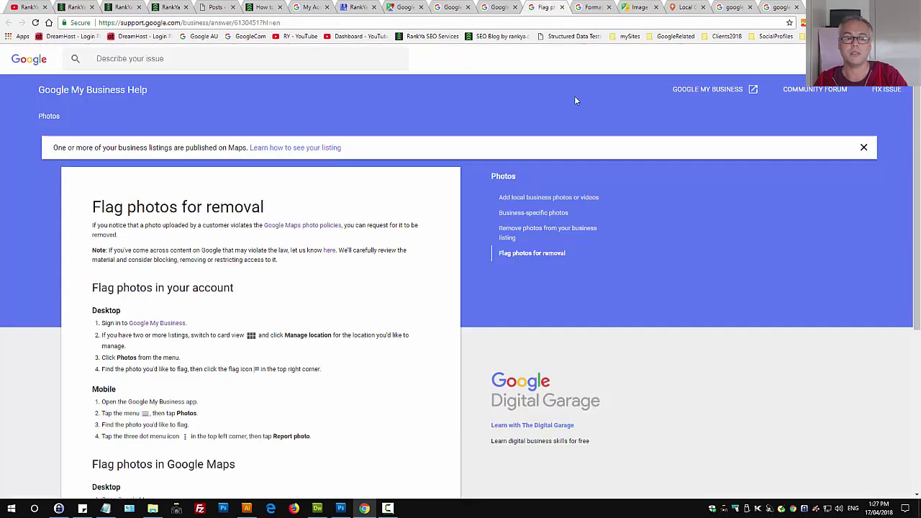
View the Local Guides home page, and open the Hunky Dory Fish & Chips photo from your Google Maps contributions.
{"action": "left_click", "coordinate": [683, 8]}
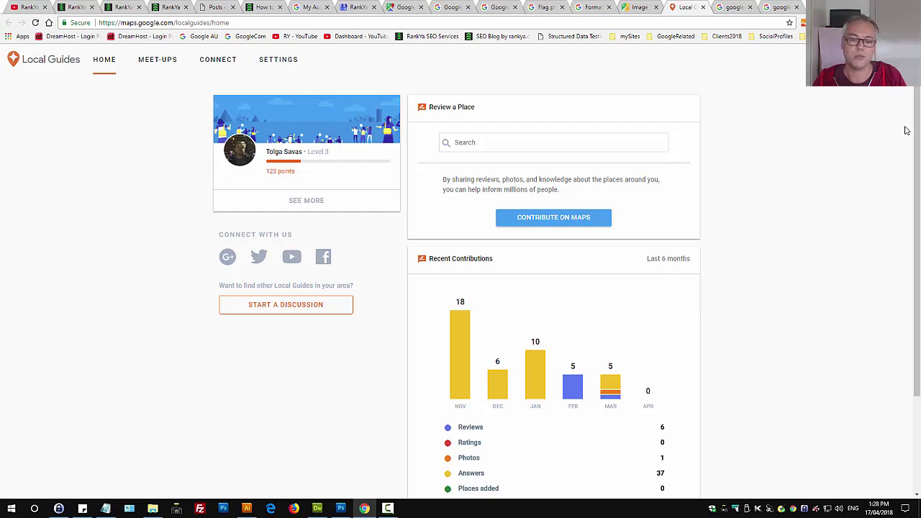
{"action": "left_click", "coordinate": [404, 8]}
{"action": "left_click", "coordinate": [19, 65]}
{"action": "left_click", "coordinate": [16, 59]}
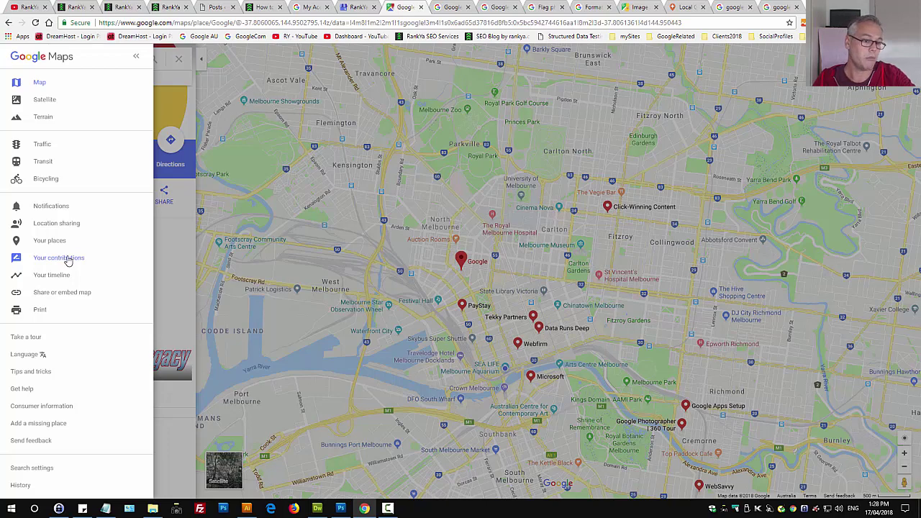
{"action": "left_click", "coordinate": [68, 260]}
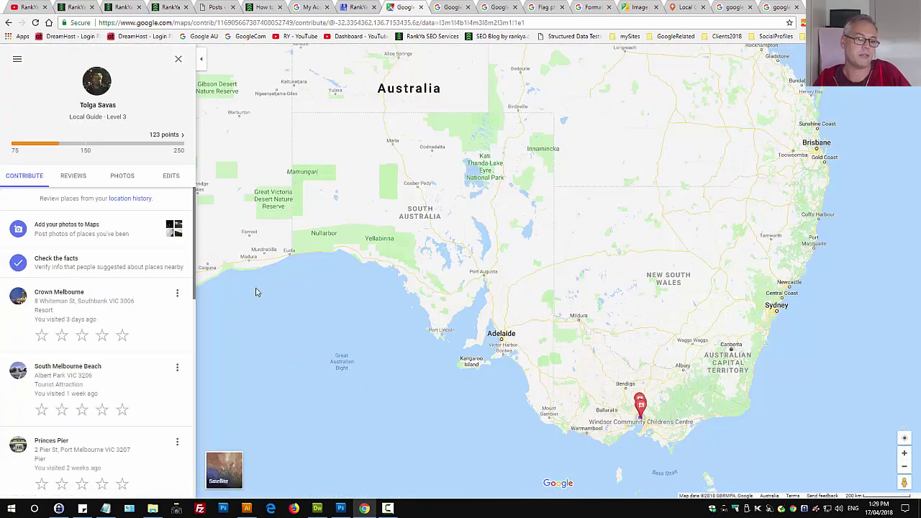
{"action": "left_click", "coordinate": [127, 179]}
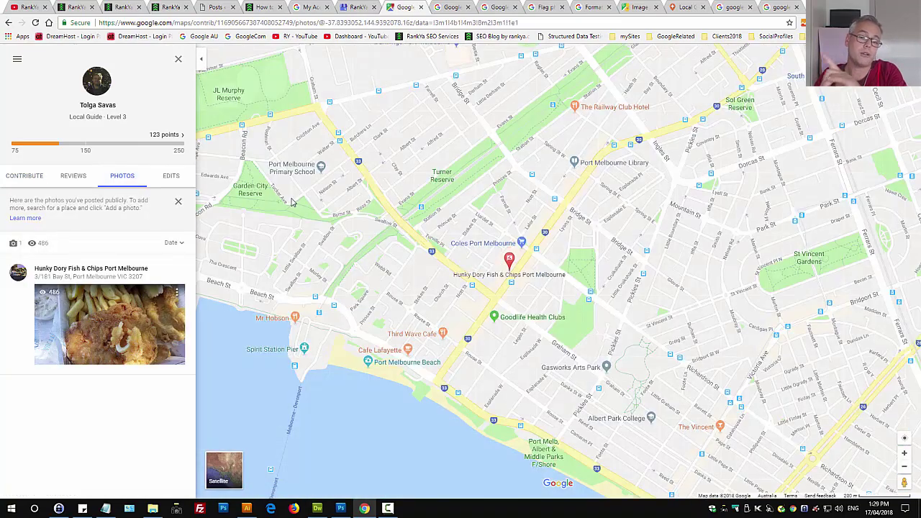
{"action": "left_click", "coordinate": [137, 322]}
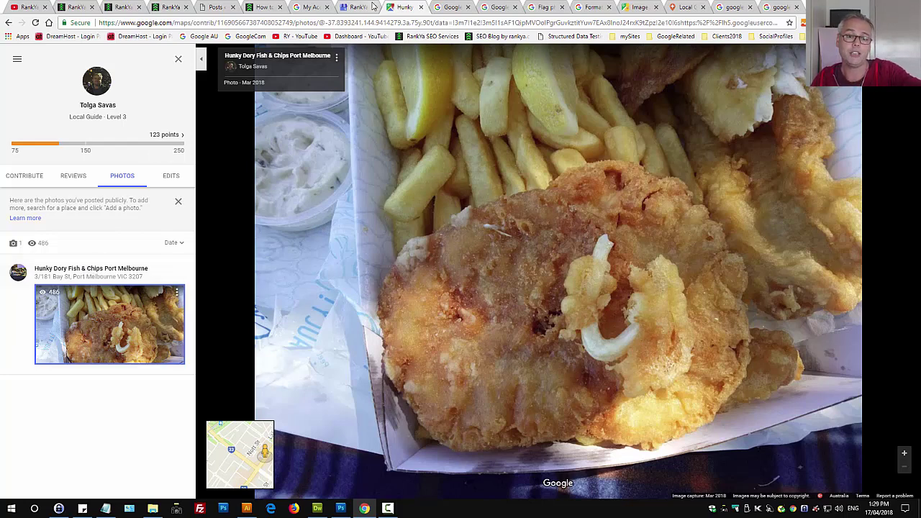
Glance at the photo report form, and show the delete and share options for the contributed Hunky Dory photo.
{"action": "left_click", "coordinate": [445, 7]}
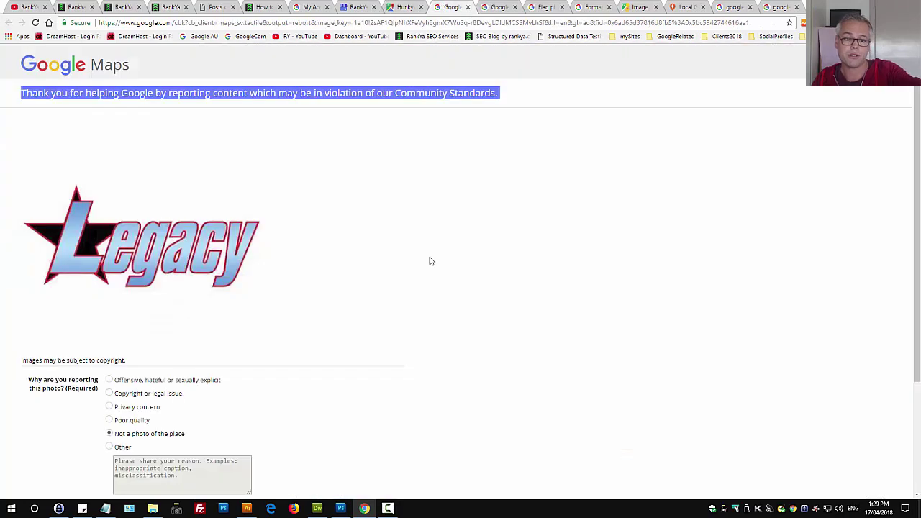
{"action": "left_click", "coordinate": [406, 8]}
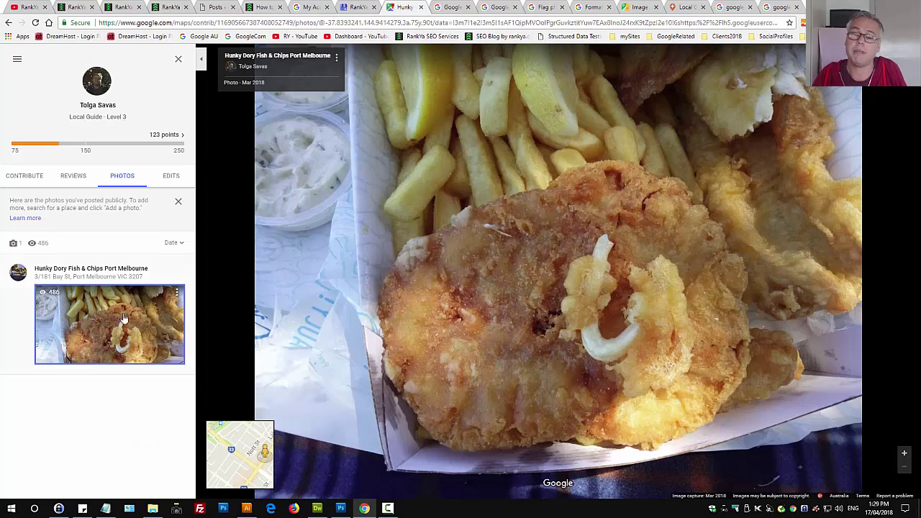
{"action": "left_click", "coordinate": [178, 293]}
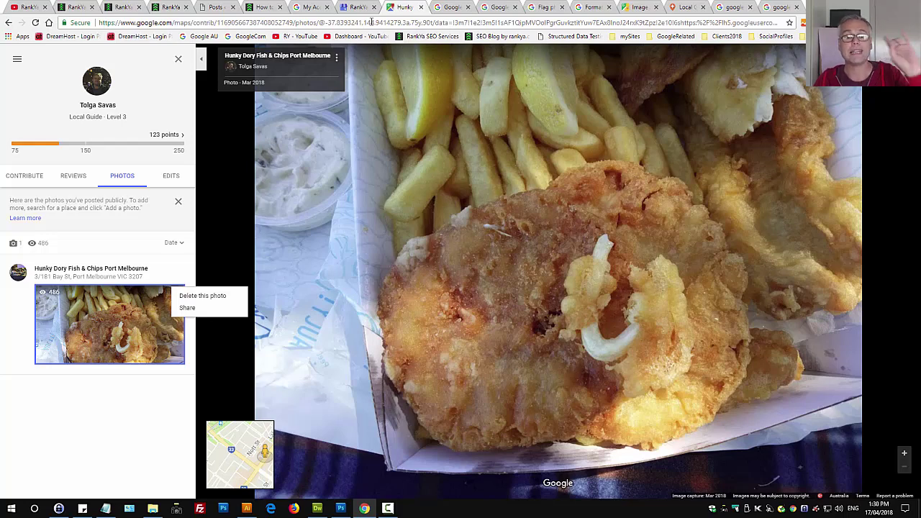
Clear the text selection on the photo report form and close the contributions view in Google Maps.
{"action": "left_click", "coordinate": [447, 8]}
{"action": "left_click", "coordinate": [541, 128]}
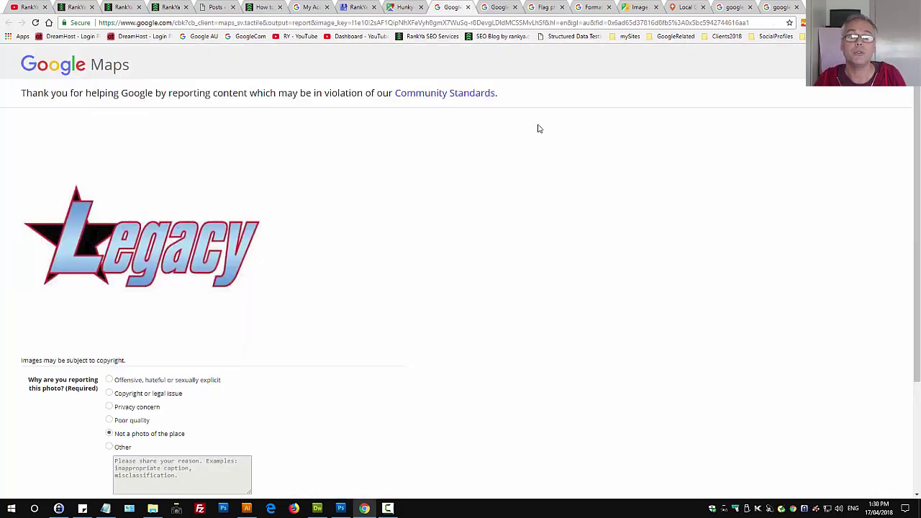
{"action": "left_click", "coordinate": [400, 8]}
{"action": "left_click", "coordinate": [178, 60]}
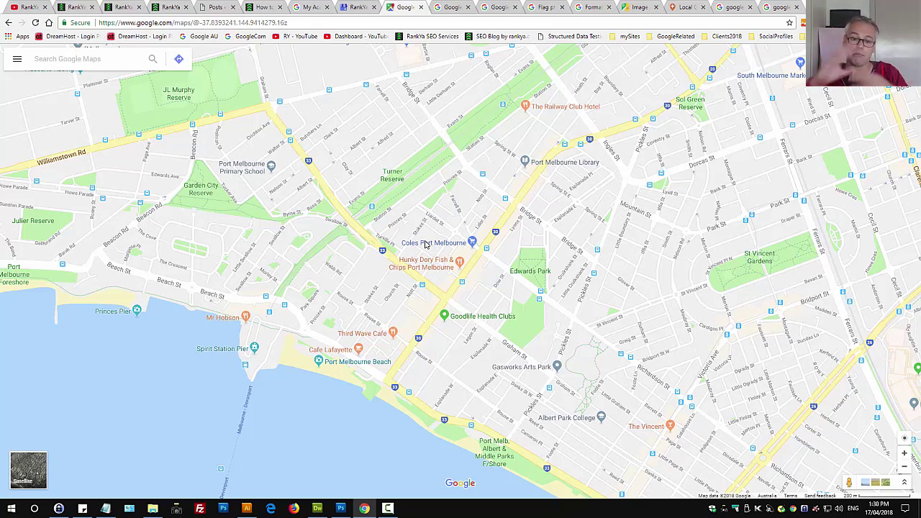
Revisit the photo report form, the "Flag photos for removal" article and the Format Specific Criteria policy page.
{"action": "left_click", "coordinate": [450, 8]}
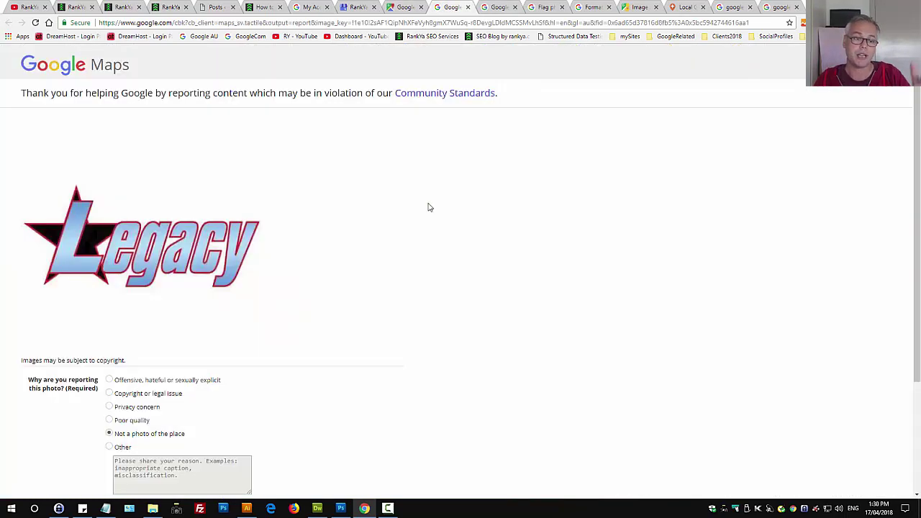
{"action": "left_click", "coordinate": [503, 7]}
{"action": "left_click", "coordinate": [543, 7]}
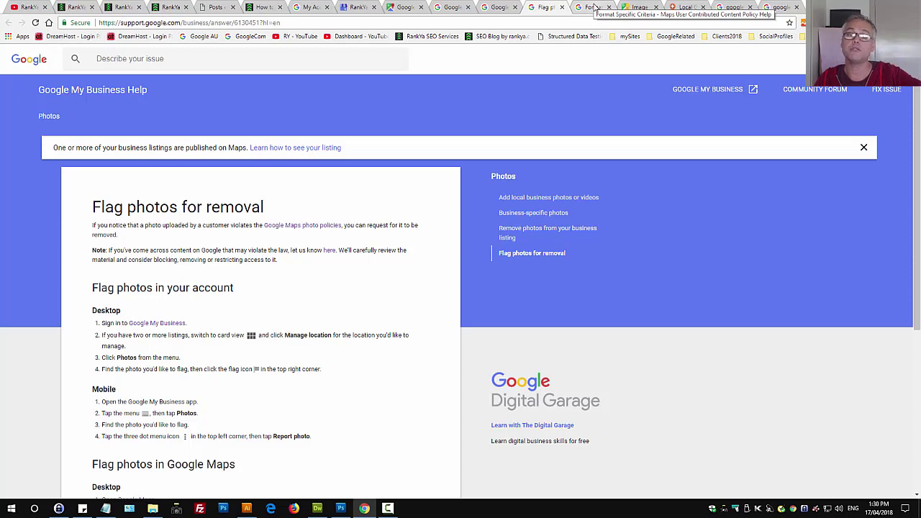
{"action": "left_click", "coordinate": [593, 7]}
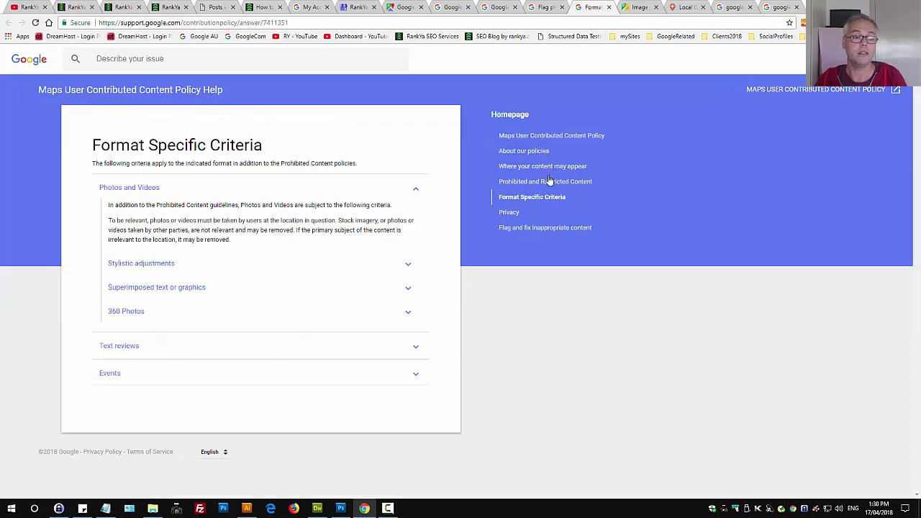
{"action": "triple_click", "coordinate": [205, 152]}
{"action": "left_click", "coordinate": [273, 152]}
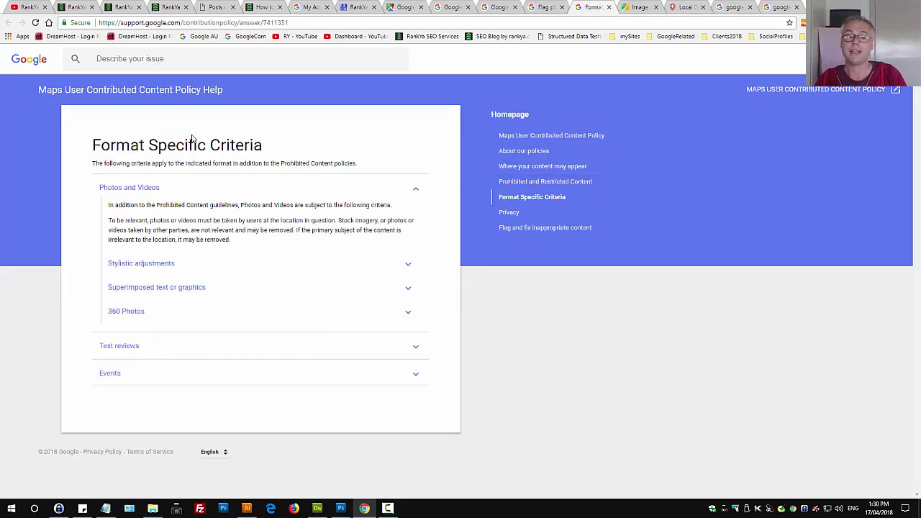
{"action": "double_click", "coordinate": [188, 146]}
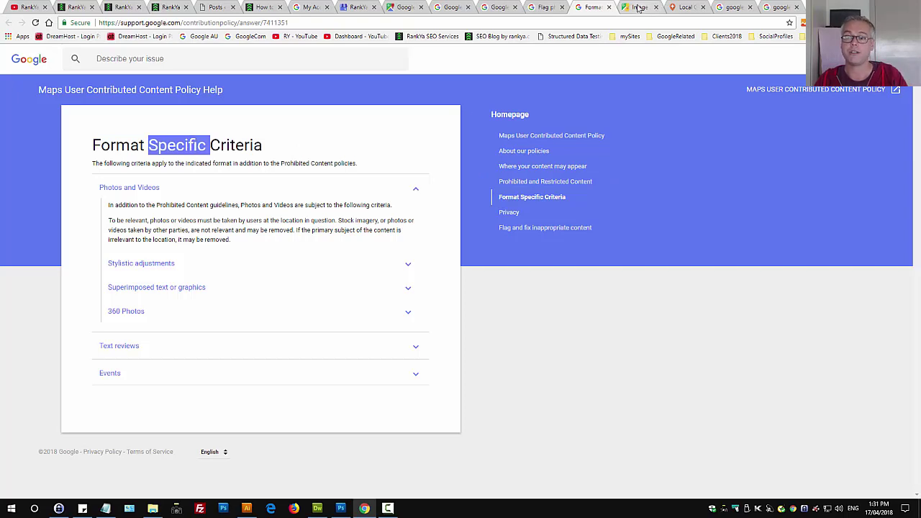
{"action": "left_click", "coordinate": [359, 182]}
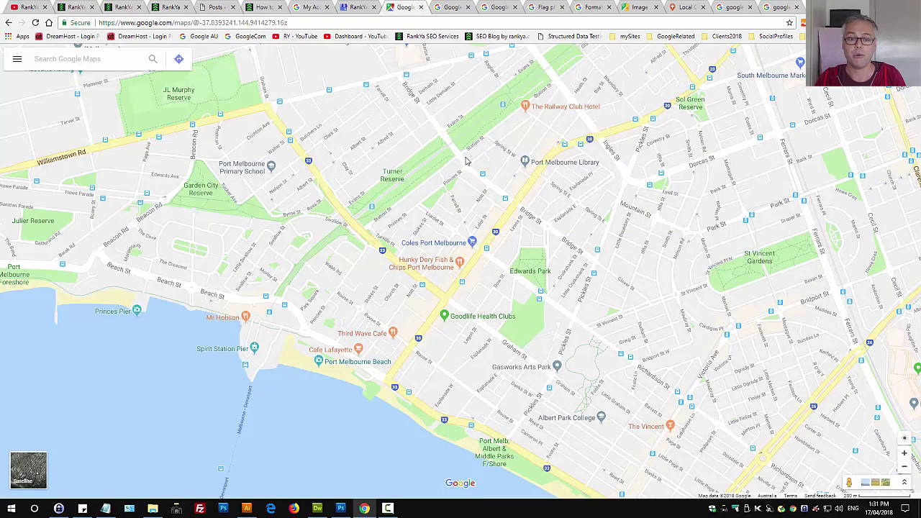
Go back over the map and the Legacy photo report form, and return to the "Flag photos for removal" article.
{"action": "left_click", "coordinate": [407, 7]}
{"action": "left_click", "coordinate": [454, 6]}
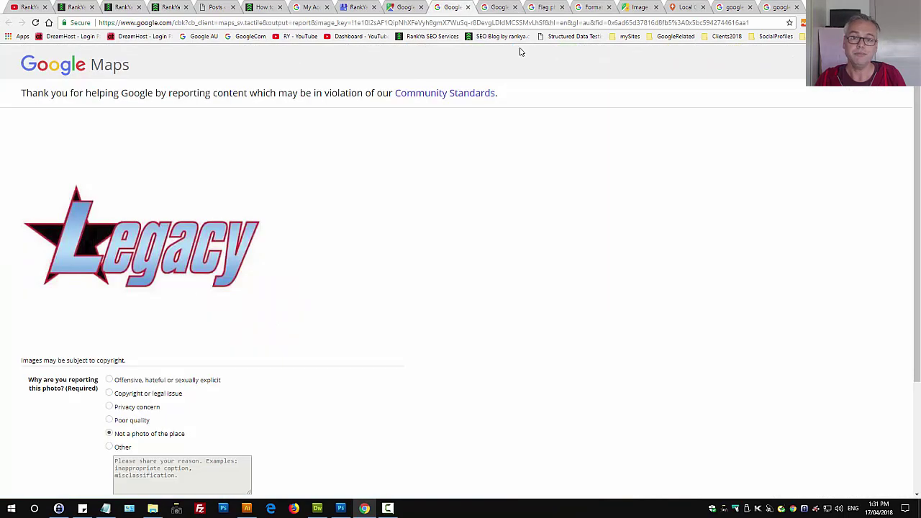
{"action": "left_click", "coordinate": [498, 6]}
{"action": "left_click", "coordinate": [545, 6]}
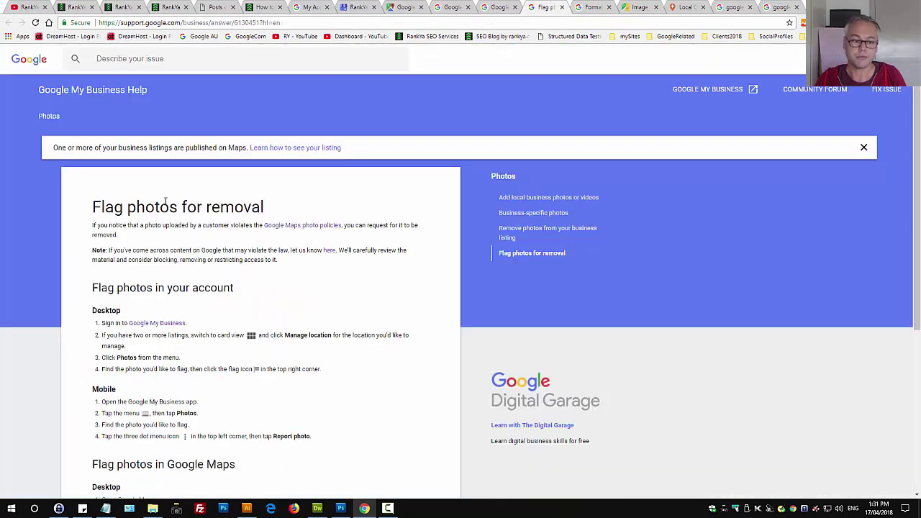